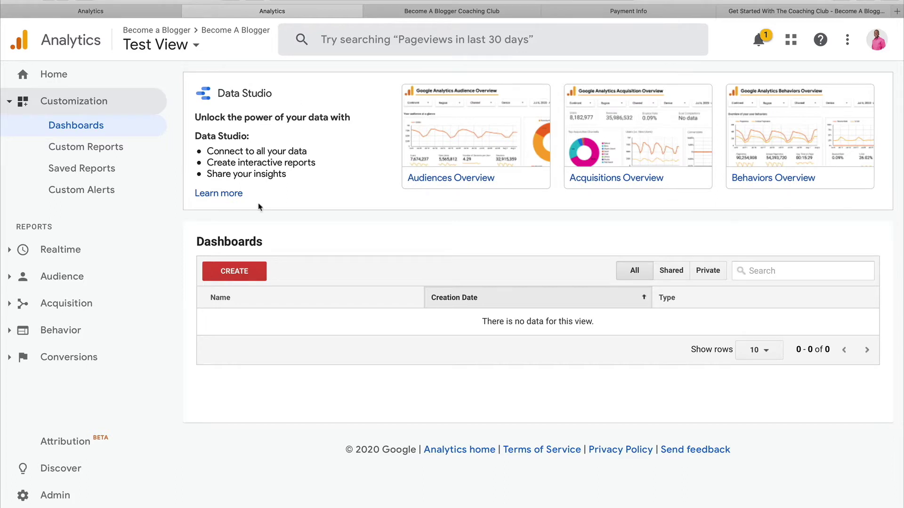
- Start a new goal for Test View in the admin settings, using the Custom goal setup
left_click(56, 496)
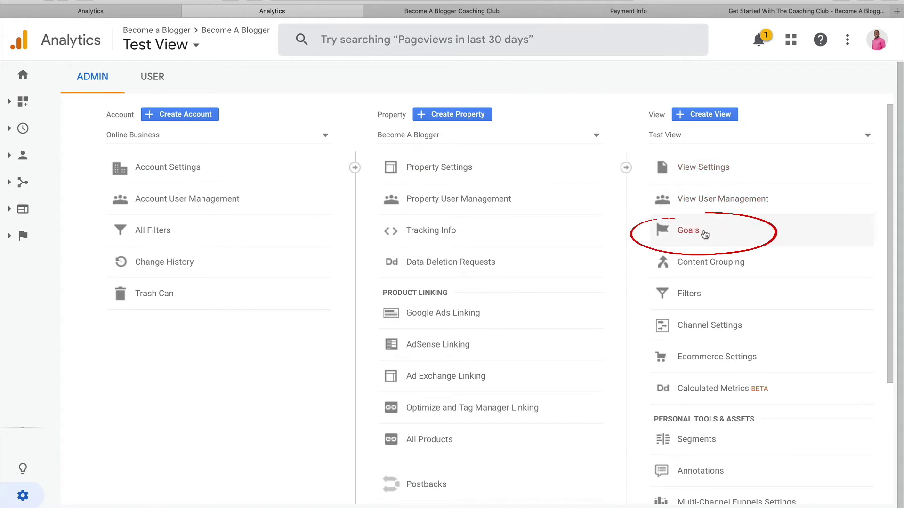
left_click(688, 230)
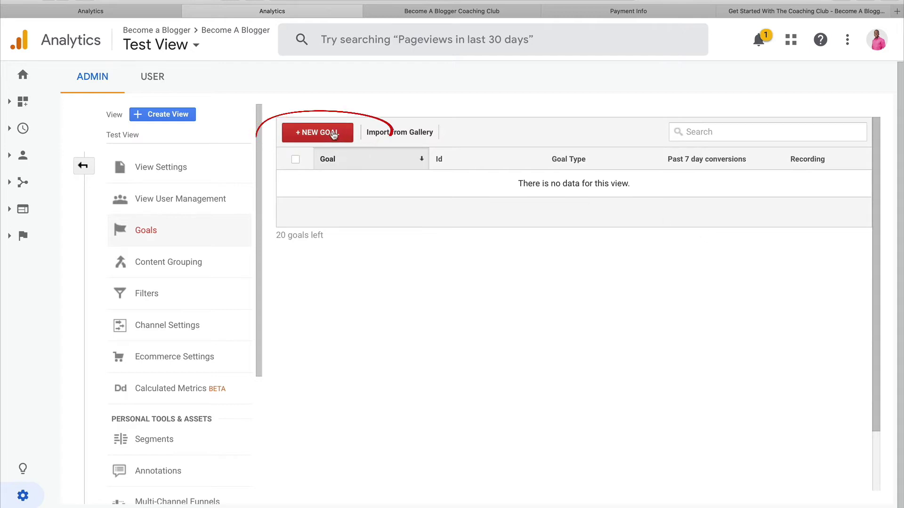
left_click(318, 133)
scroll(365, 259, "down", 5)
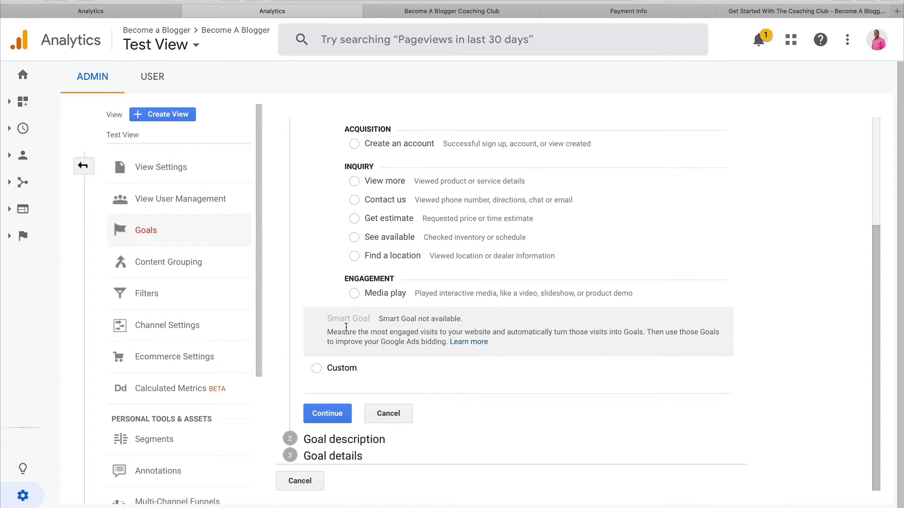
left_click(316, 369)
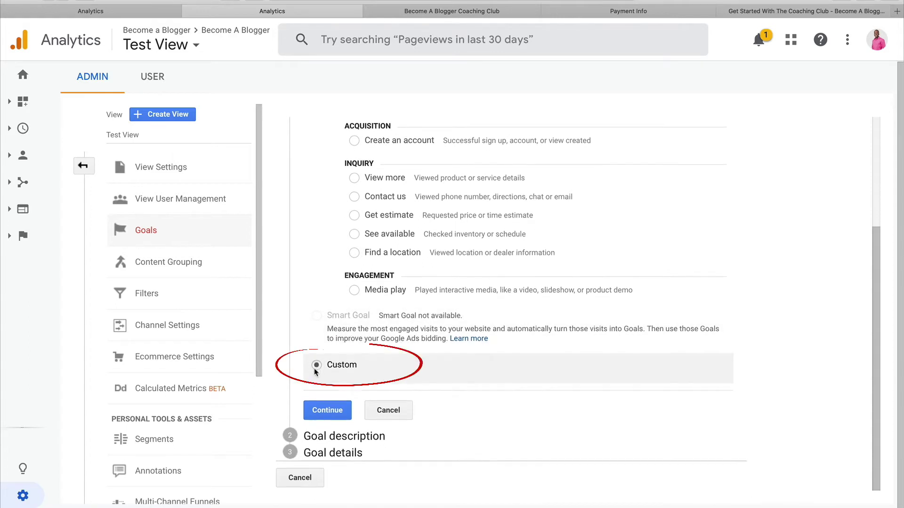
left_click(324, 422)
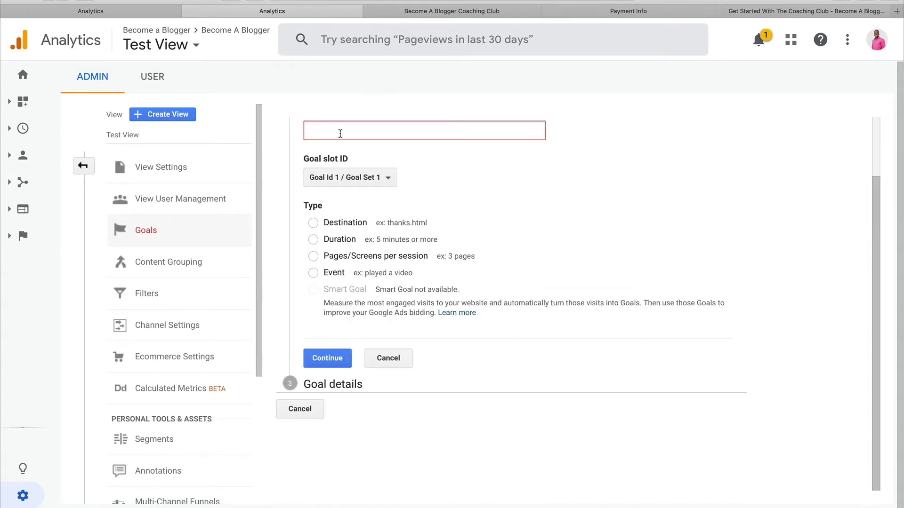
- Name the goal Coaching Club Signup, set its type to Destination, and continue to the goal details
type("Coaching Club Signup")
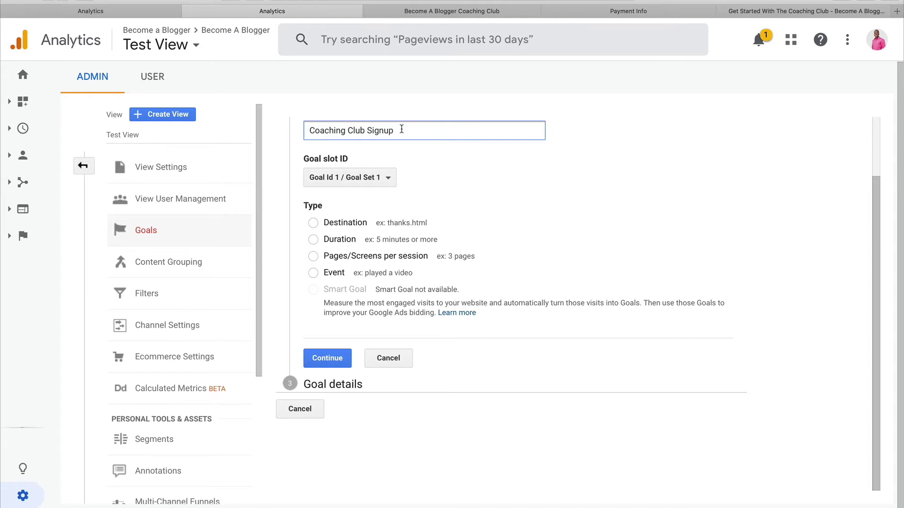
left_click(314, 223)
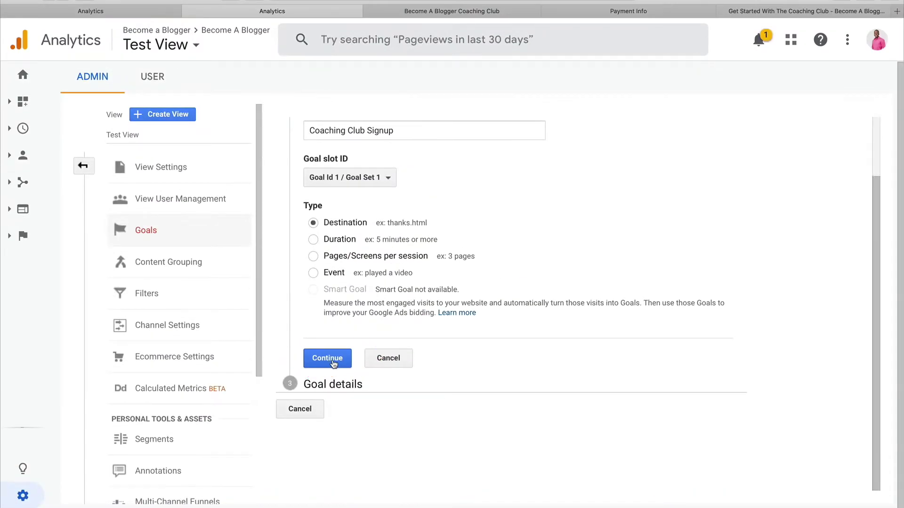
left_click(327, 359)
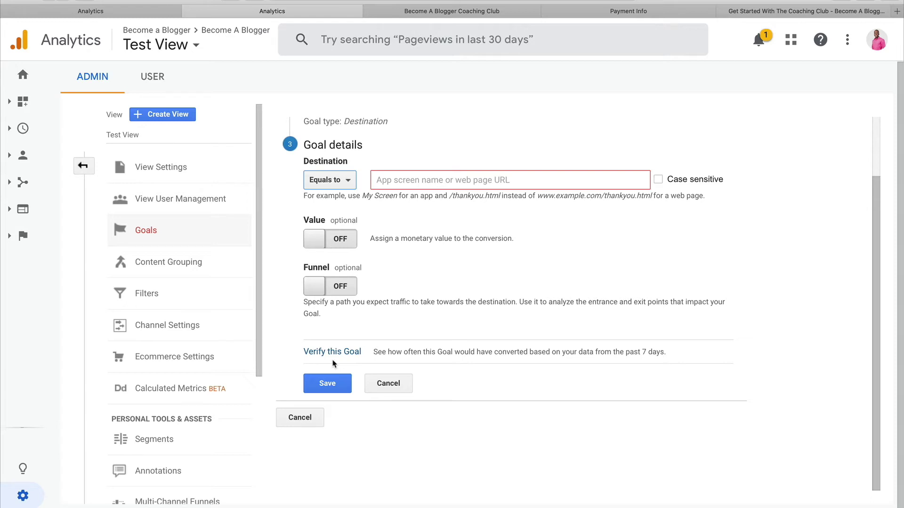
- Look through the match type options available for the goal's destination
left_click(346, 183)
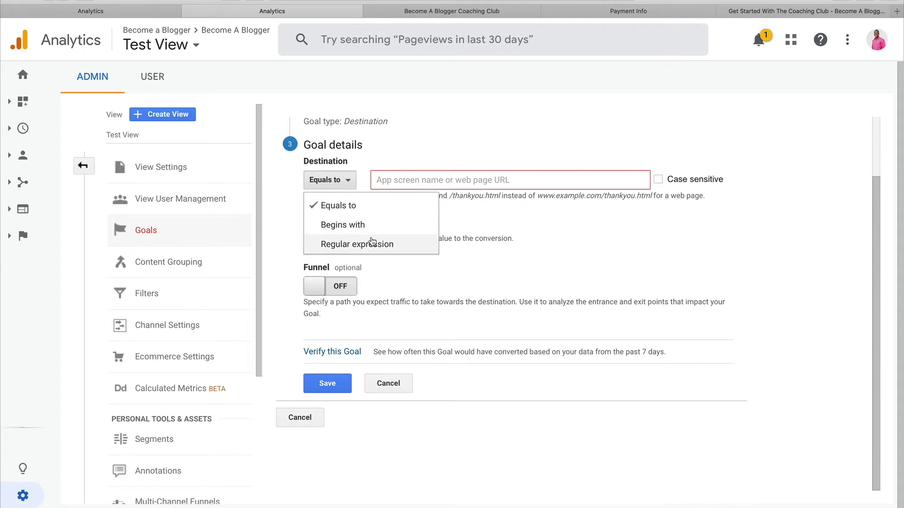
left_click(363, 214)
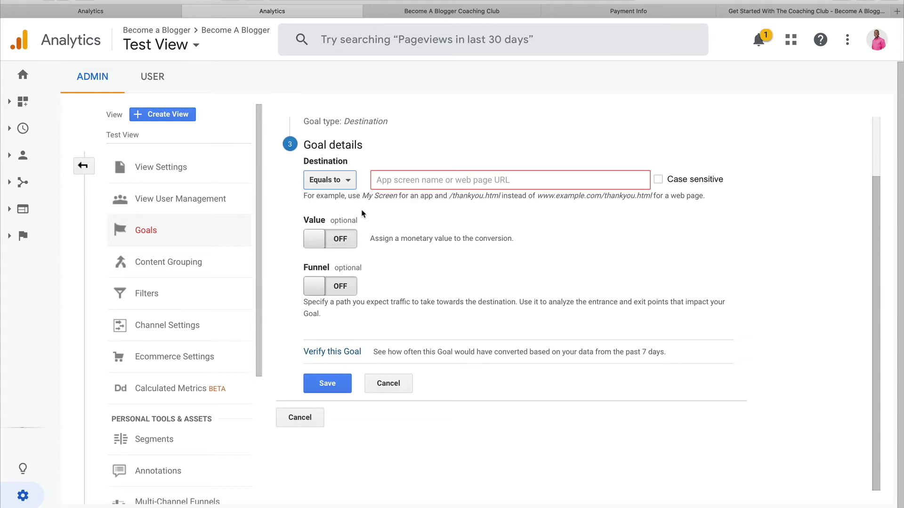
left_click(343, 182)
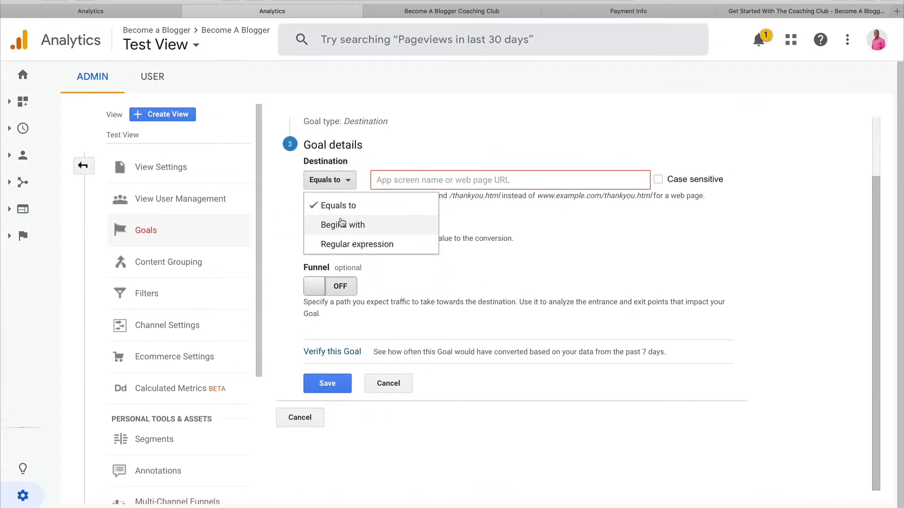
- Enter /thankyou as the goal's destination page
left_click(423, 180)
type("/thanks")
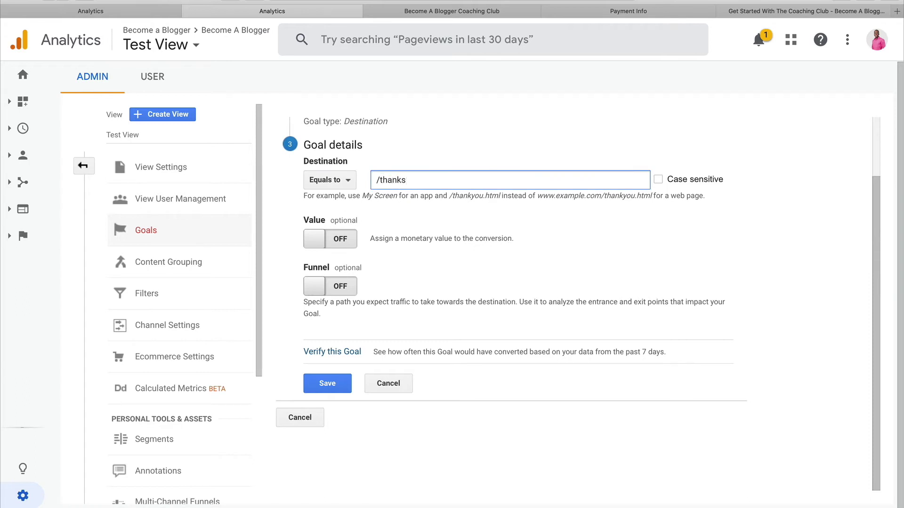
key("BackSpace")
type("you")
- Try the Begins with match type for the destination and return it to Equals to
left_click(331, 181)
left_click(332, 225)
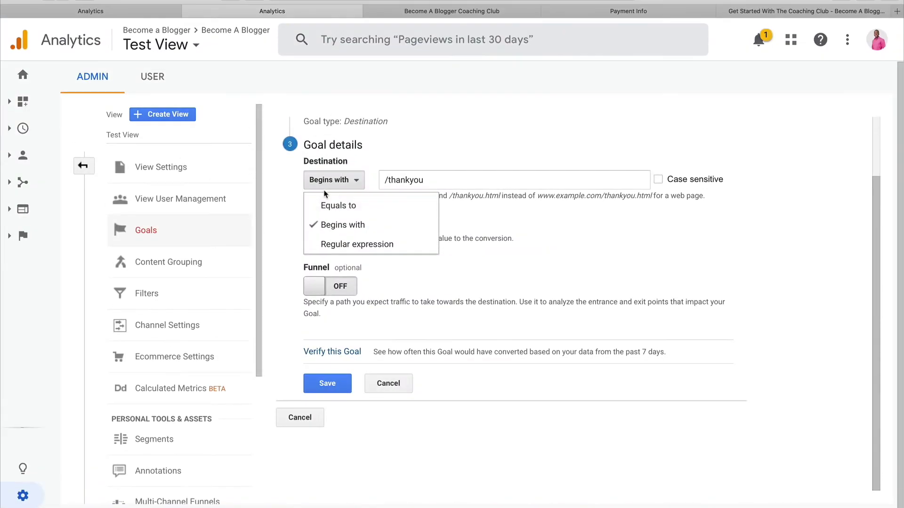
left_click(331, 206)
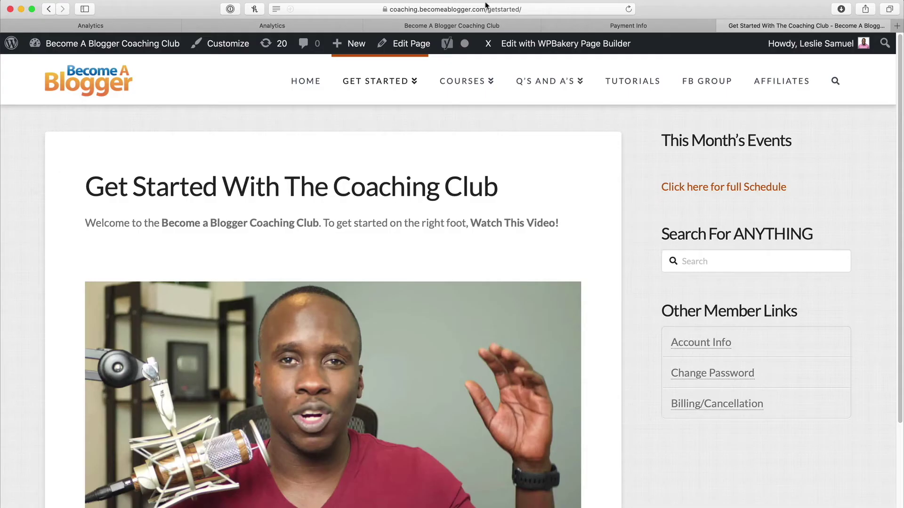
- Copy the /getstarted/ path from the web address of the Coaching Club's Get Started page
left_click(748, 13)
left_click(487, 12)
left_click_drag(399, 9, 520, 34)
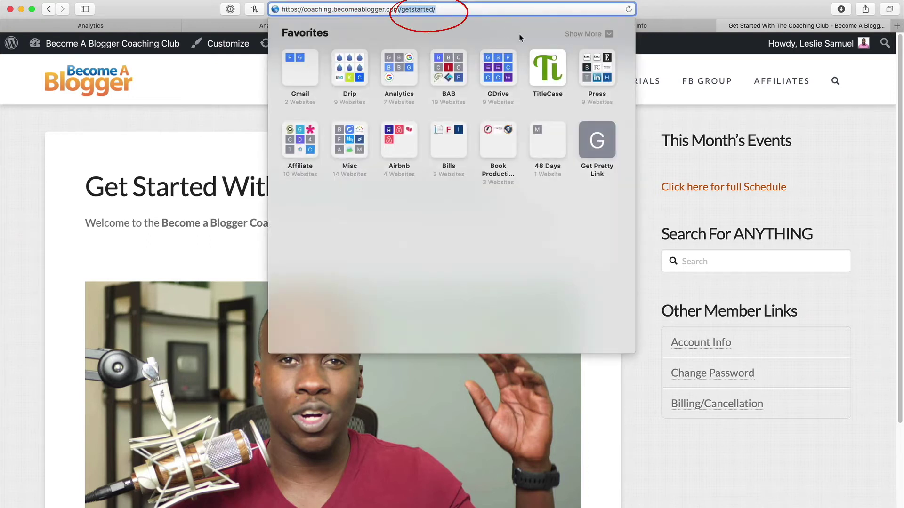
right_click(429, 11)
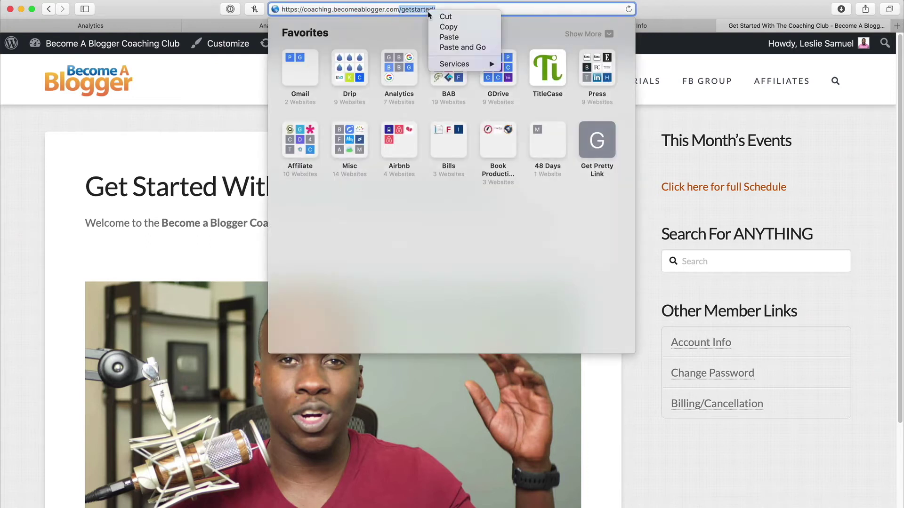
left_click(457, 26)
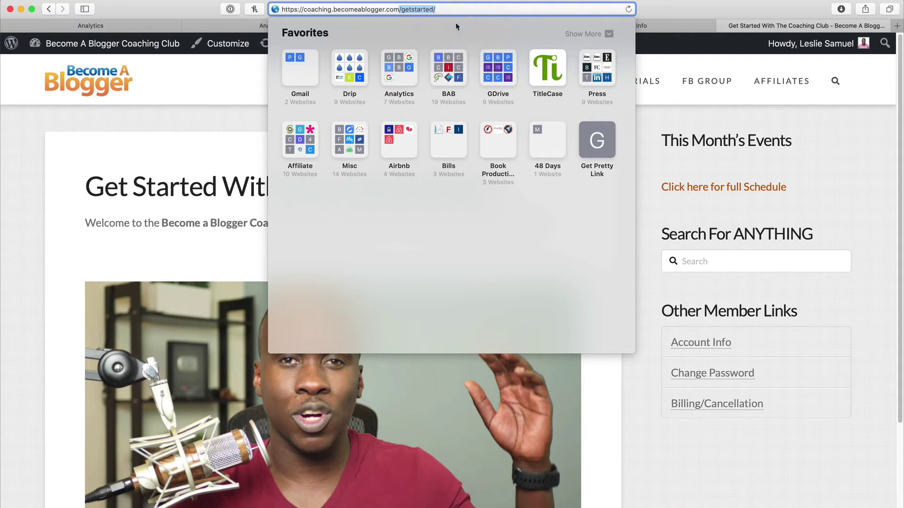
- Back in Analytics, replace the goal's destination with the copied path /getstarted/
left_click(223, 26)
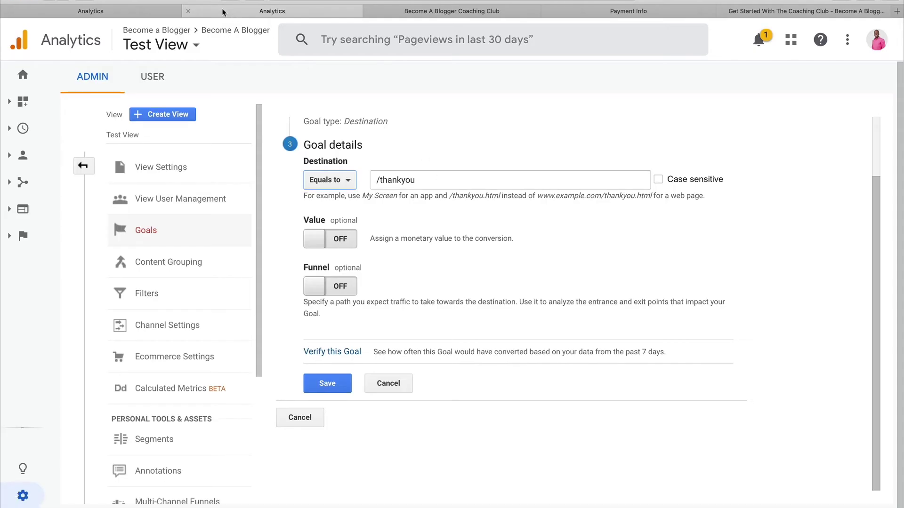
left_click_drag(439, 179, 316, 167)
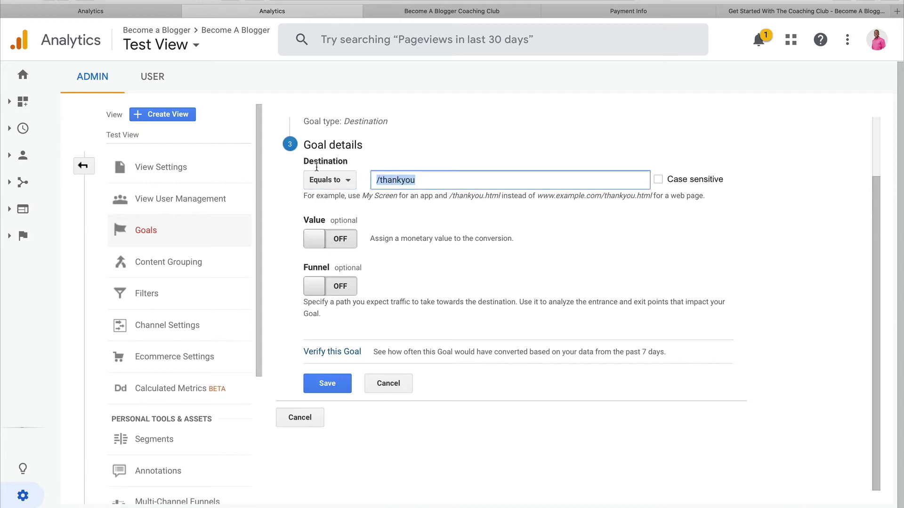
right_click(390, 180)
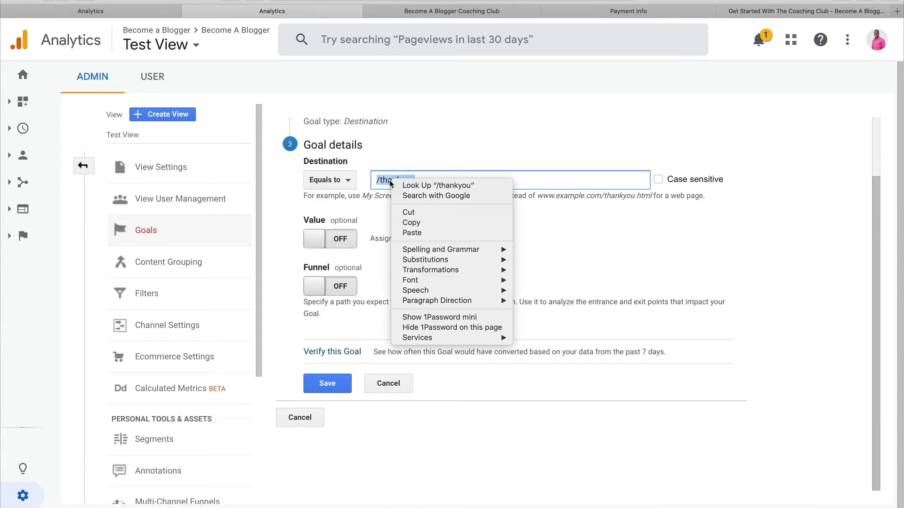
left_click(420, 234)
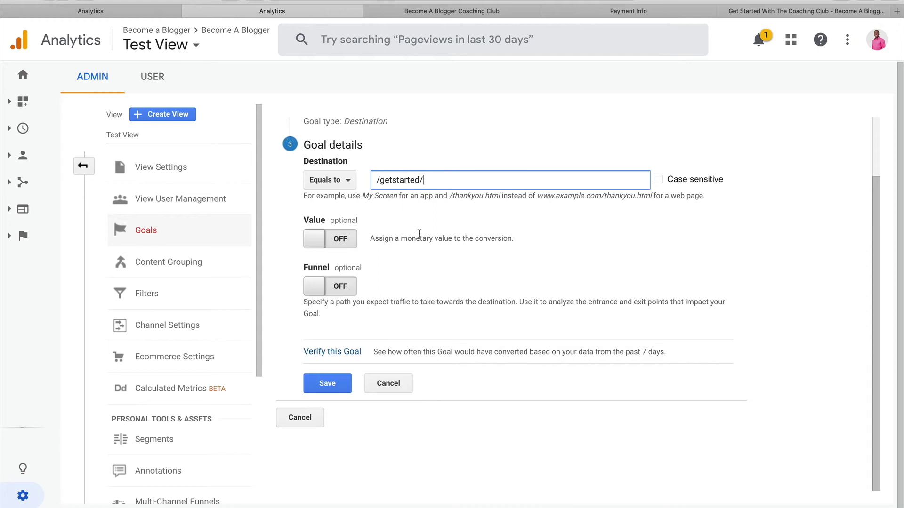
- Turn on the goal's monetary value and set it to 47 USD
left_click(326, 246)
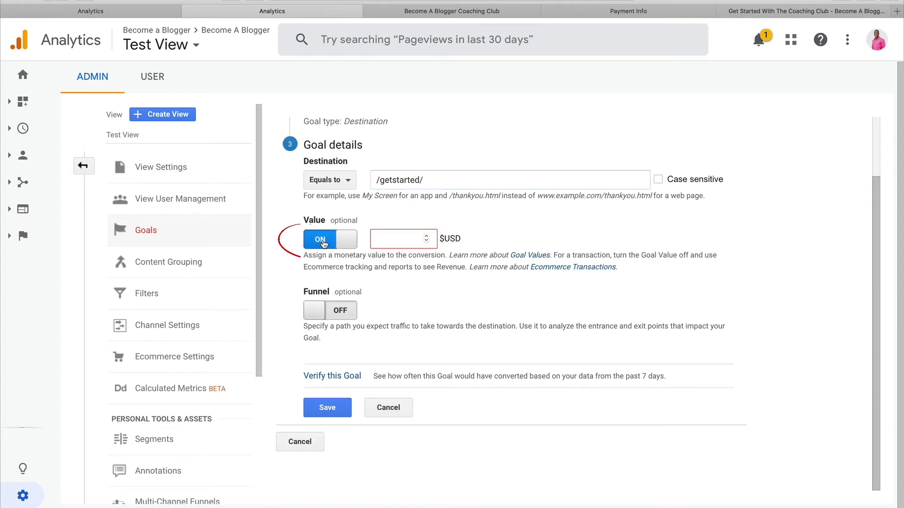
left_click(391, 242)
type("47")
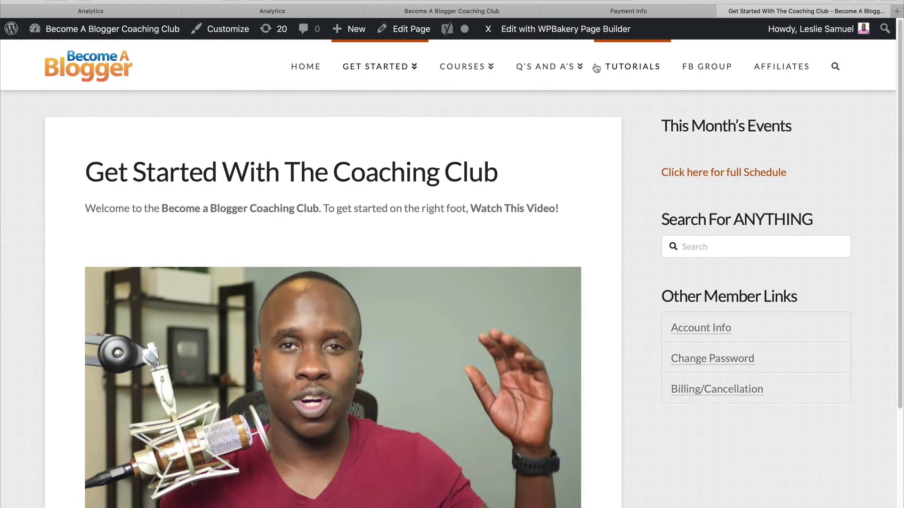
mouse_move(570, 52)
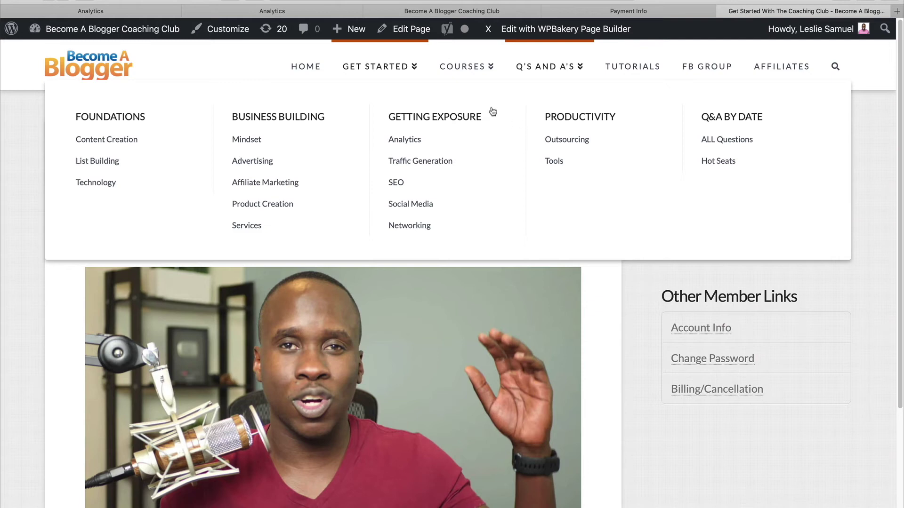